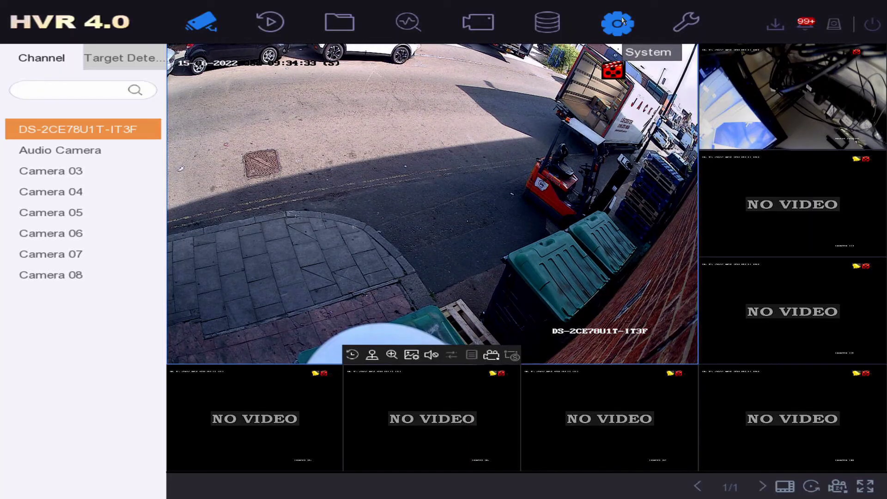
Step: Open the Platform Access tab under System > Network > Advanced, showing Hik-Connect as Linked
{"action": "left_click", "coordinate": [621, 32]}
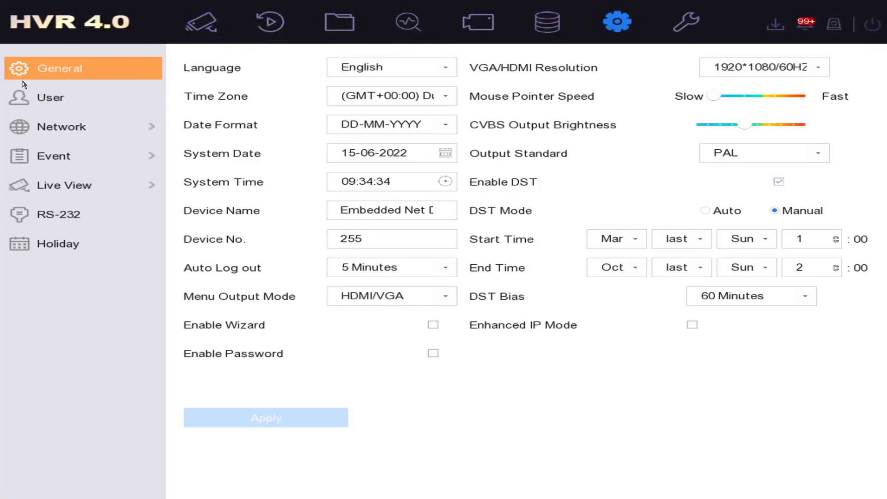
{"action": "left_click", "coordinate": [89, 135]}
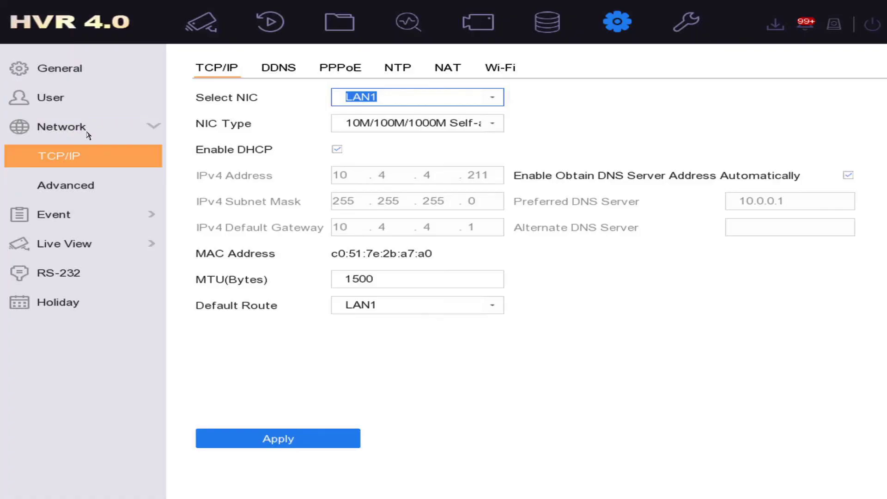
{"action": "left_click", "coordinate": [92, 184]}
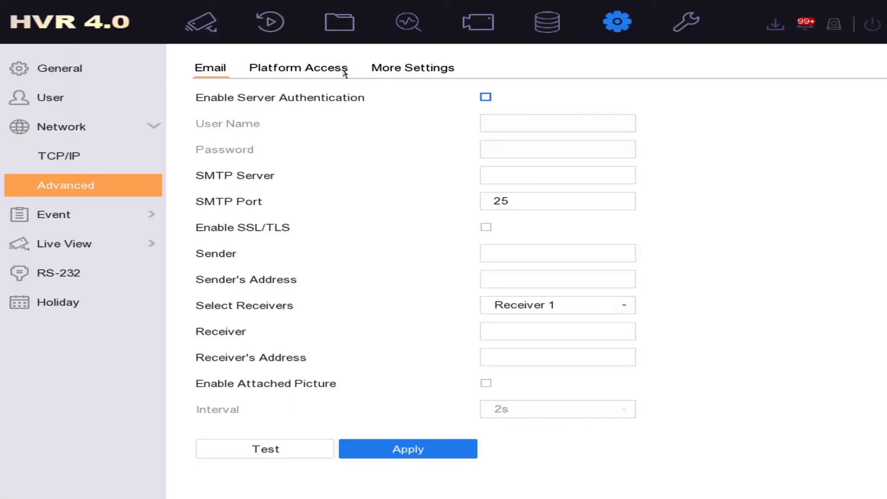
{"action": "left_click", "coordinate": [304, 74]}
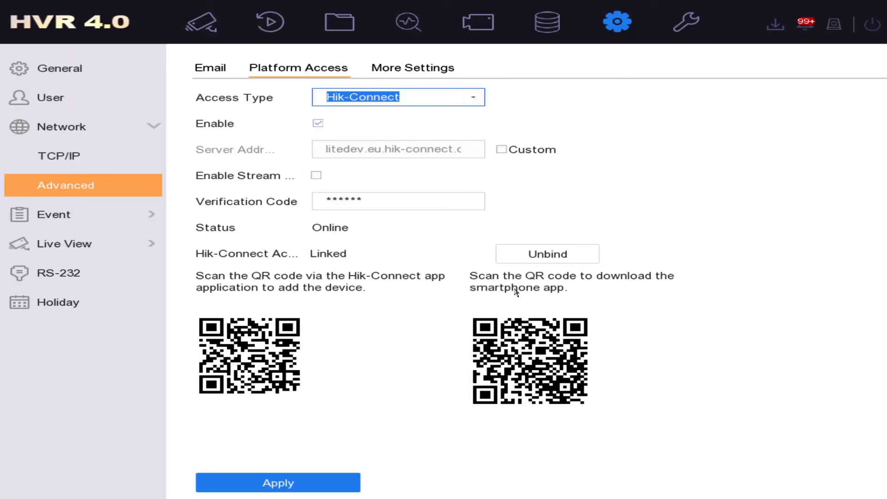
Step: Start the Hik-Connect unbind and enter the admin password with the on-screen keyboard
{"action": "left_click", "coordinate": [556, 254]}
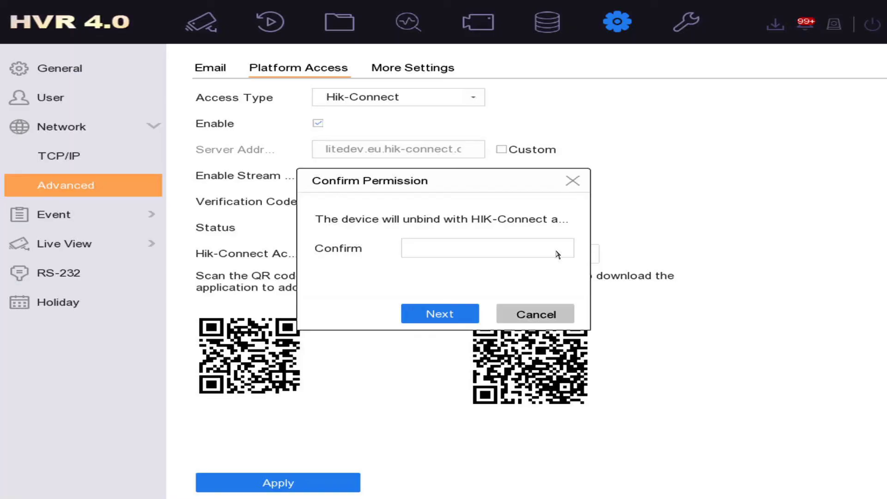
{"action": "left_click", "coordinate": [558, 254]}
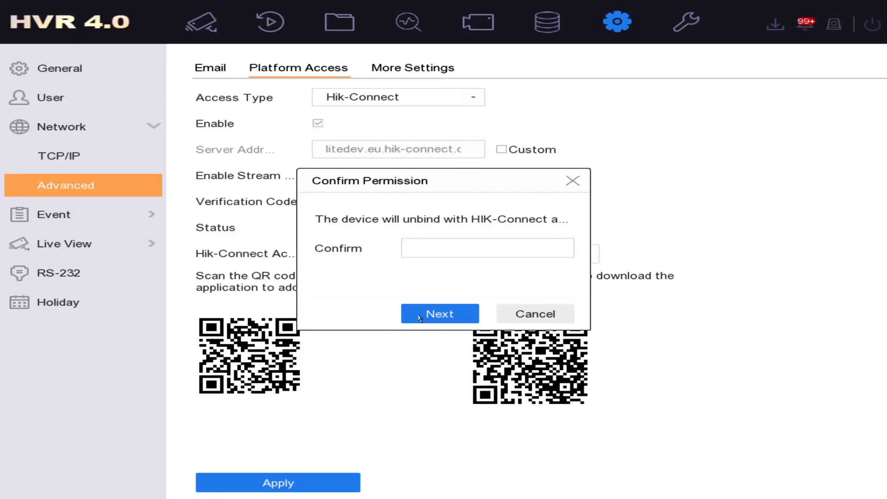
{"action": "left_click", "coordinate": [457, 247]}
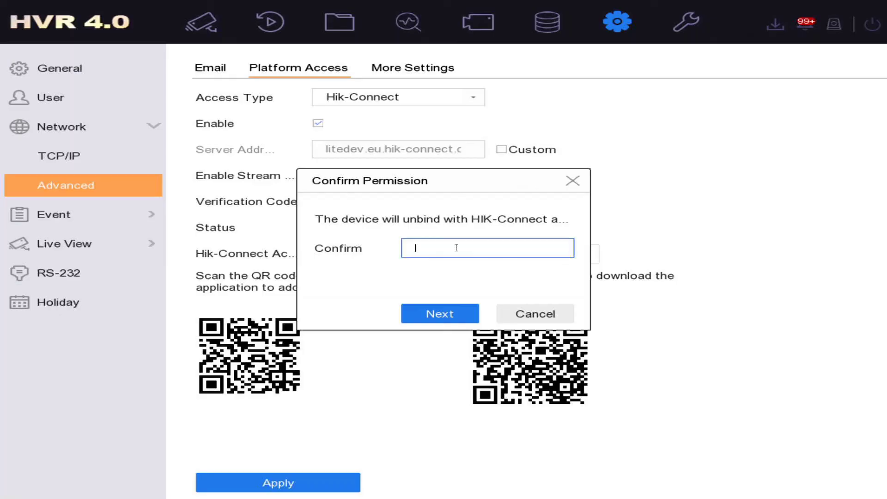
{"action": "left_click", "coordinate": [455, 247]}
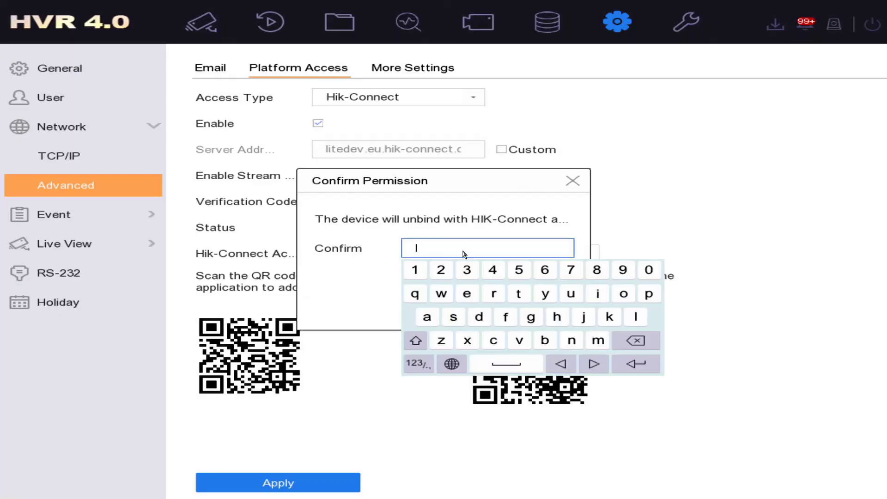
{"action": "left_click", "coordinate": [427, 340]}
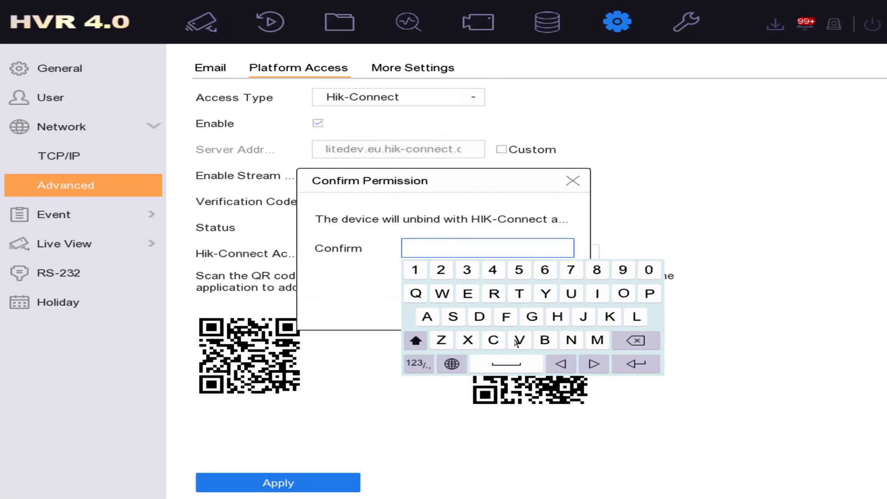
{"action": "left_click", "coordinate": [493, 341]}
{"action": "left_click", "coordinate": [507, 316]}
{"action": "left_click", "coordinate": [519, 294]}
{"action": "left_click", "coordinate": [519, 340]}
{"action": "left_click", "coordinate": [415, 270]}
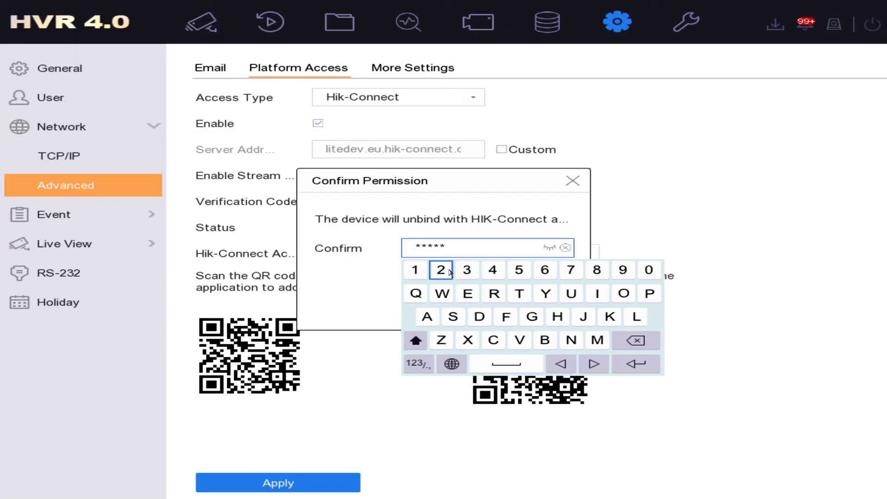
{"action": "left_click", "coordinate": [441, 270]}
{"action": "left_click", "coordinate": [467, 269]}
{"action": "left_click", "coordinate": [492, 270]}
{"action": "left_click", "coordinate": [519, 270]}
{"action": "left_click", "coordinate": [331, 265]}
Step: Confirm the unbind, acknowledge the Unlinked notice, and apply the platform access settings
{"action": "left_click", "coordinate": [431, 317]}
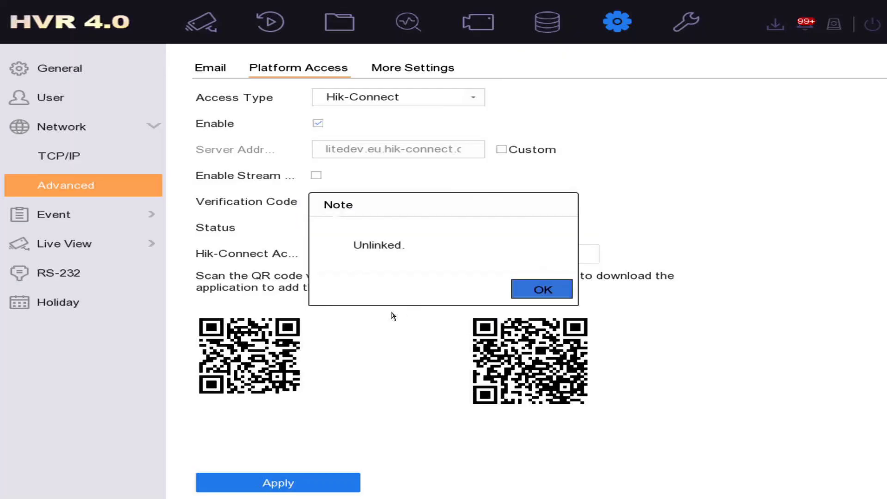
{"action": "left_click", "coordinate": [542, 289]}
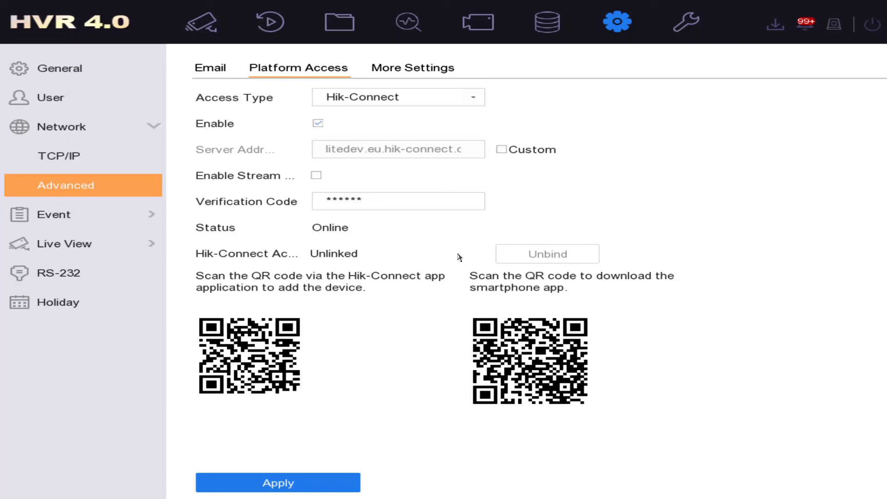
{"action": "left_click", "coordinate": [323, 482]}
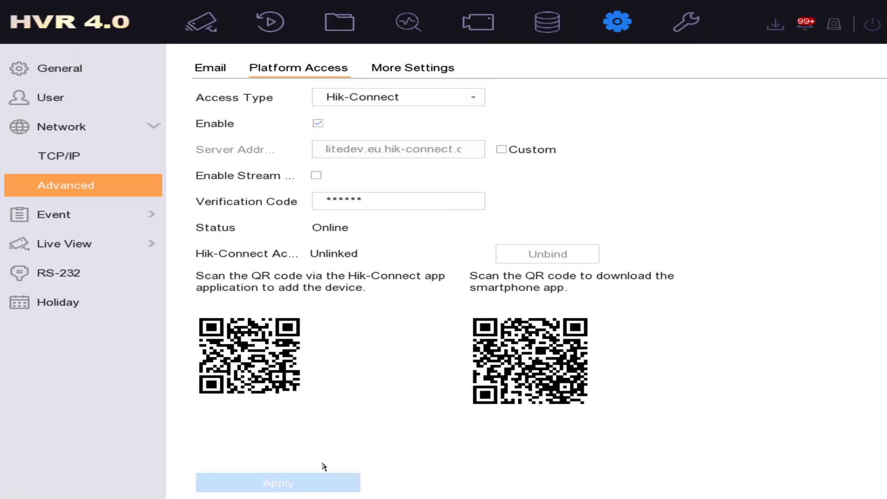
Step: Save the Hik-Connect platform access settings
{"action": "left_click", "coordinate": [406, 202]}
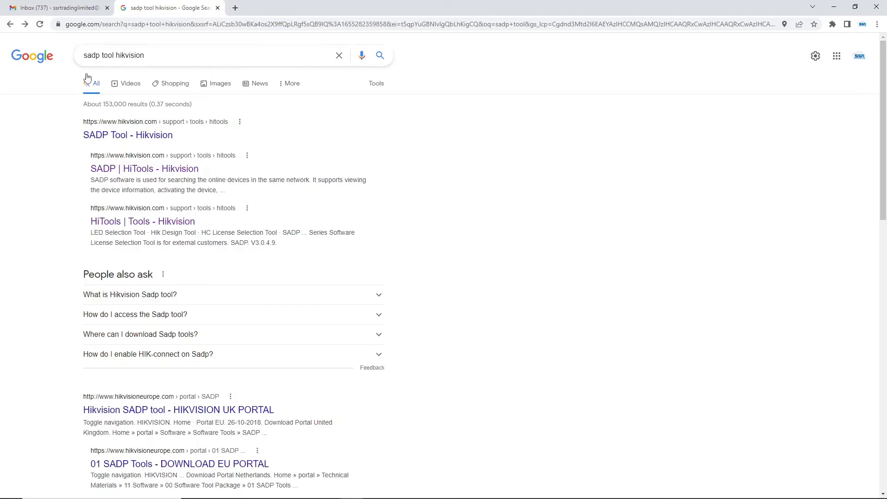
Step: Open Hikvision's SADP page and launch the downloaded SADPTool installer from File Explorer
{"action": "left_click", "coordinate": [178, 175]}
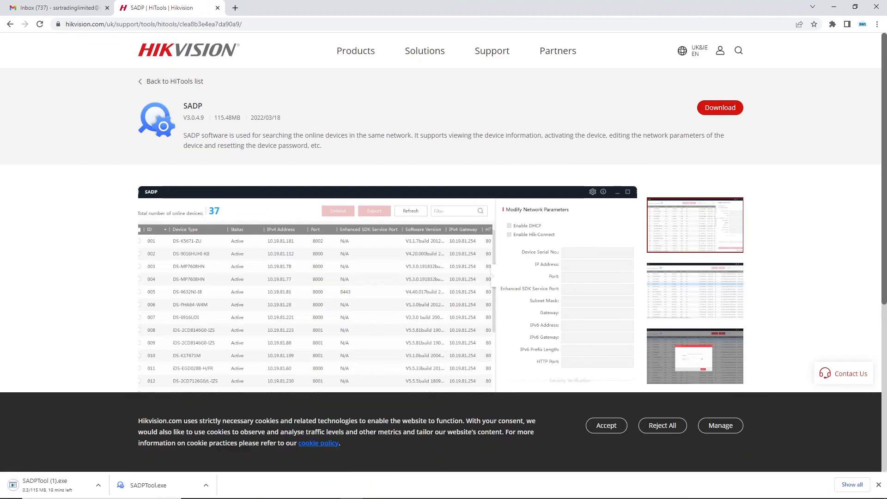
{"action": "left_click", "coordinate": [245, 495]}
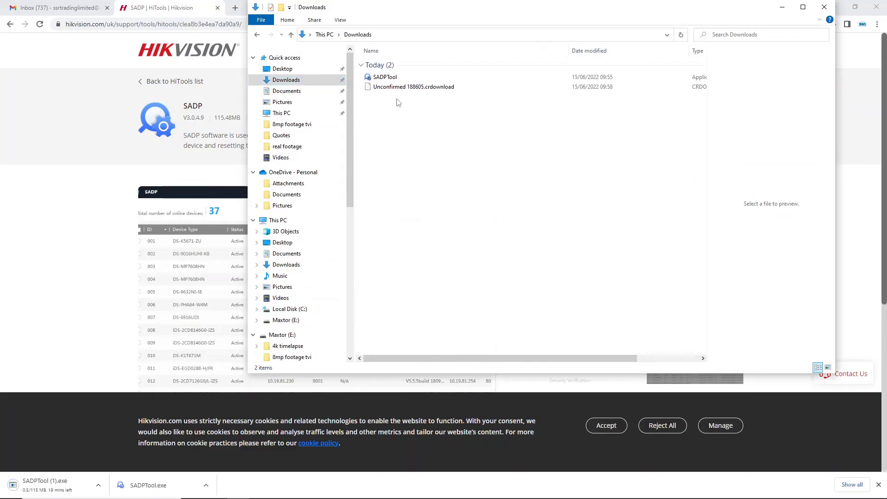
{"action": "double_click", "coordinate": [390, 79]}
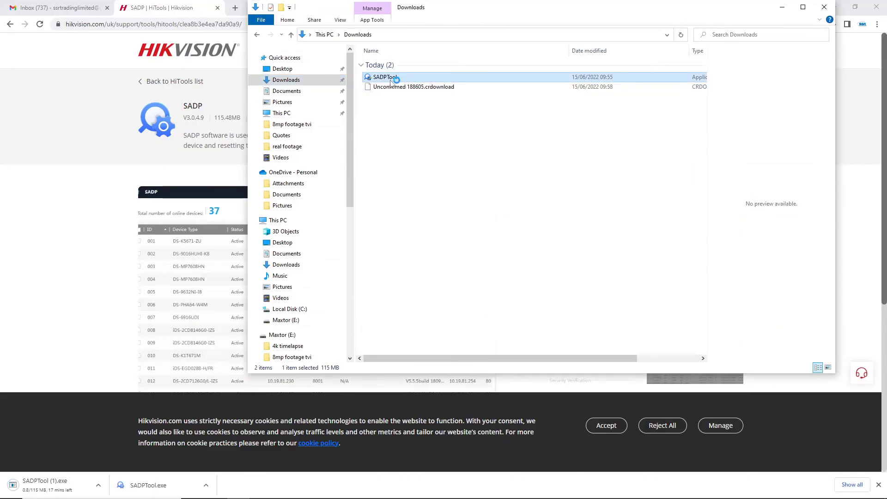
Step: Cancel the duplicate SADPTool (1).exe download and return to the Downloads folder
{"action": "left_click", "coordinate": [99, 486]}
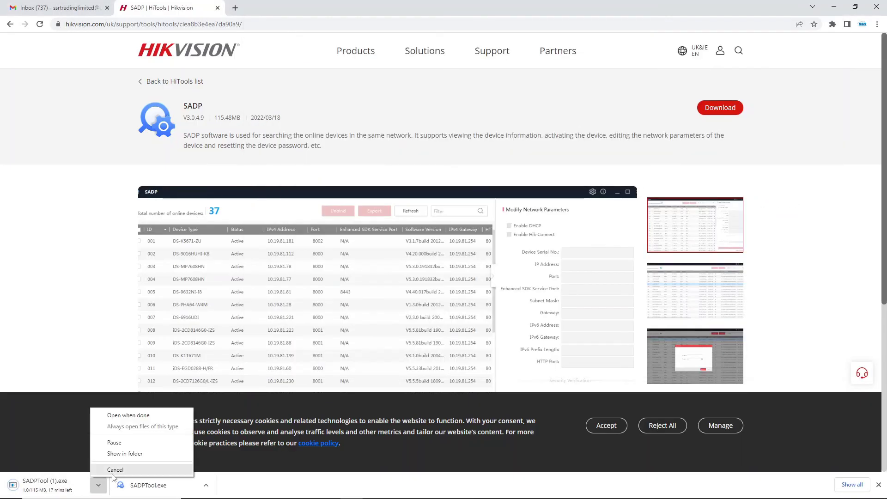
{"action": "left_click", "coordinate": [111, 471]}
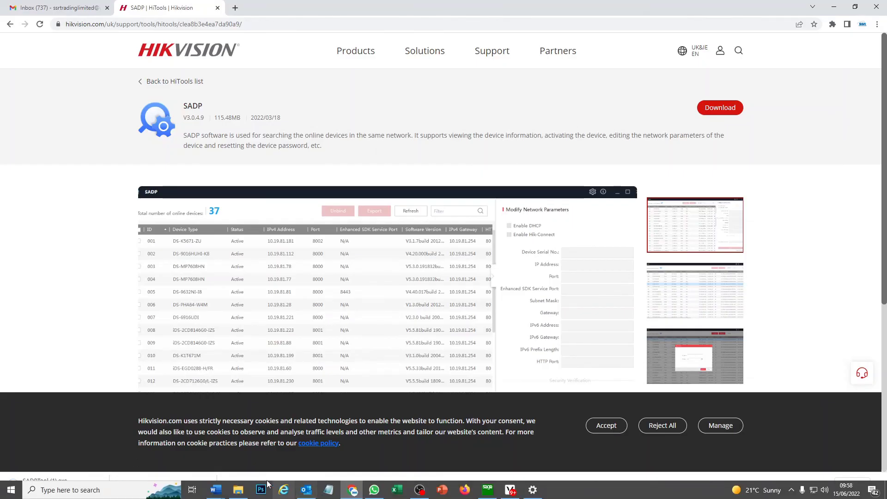
{"action": "left_click", "coordinate": [283, 489]}
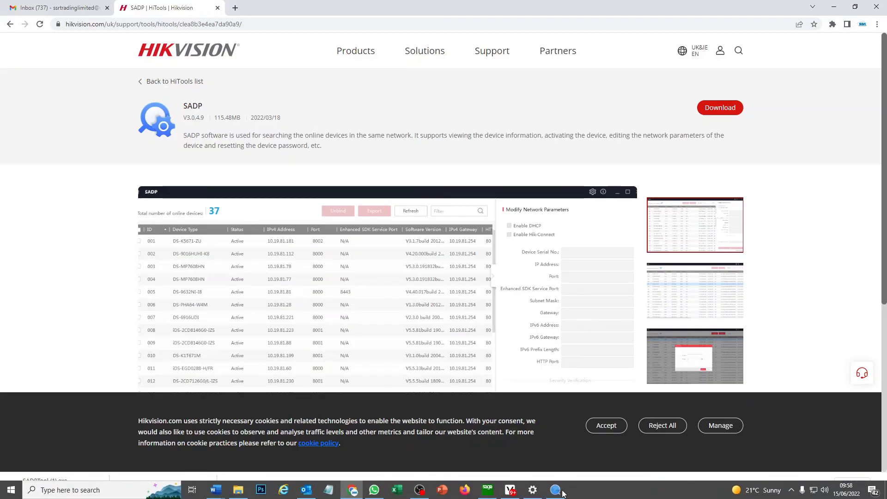
Step: Accept the licence, keep English, install to C:\Program Files (x86)\SADP, and launch the client
{"action": "left_click", "coordinate": [561, 493]}
{"action": "left_click", "coordinate": [298, 304]}
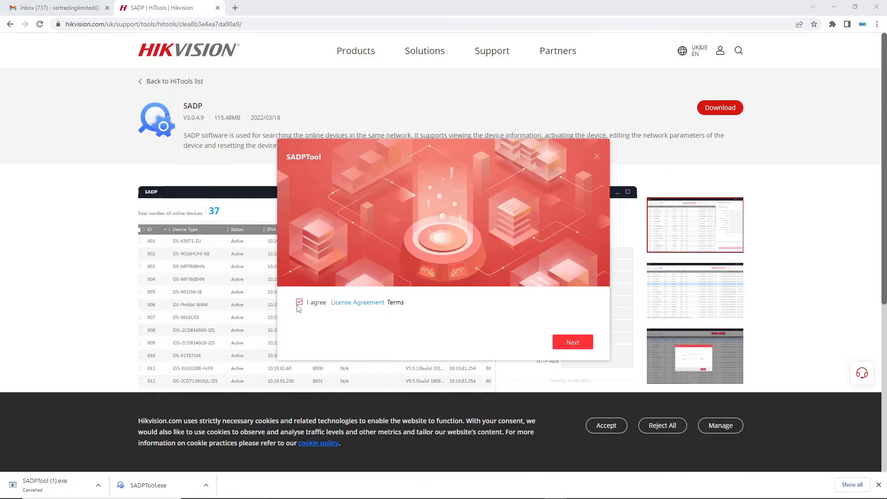
{"action": "left_click", "coordinate": [571, 345]}
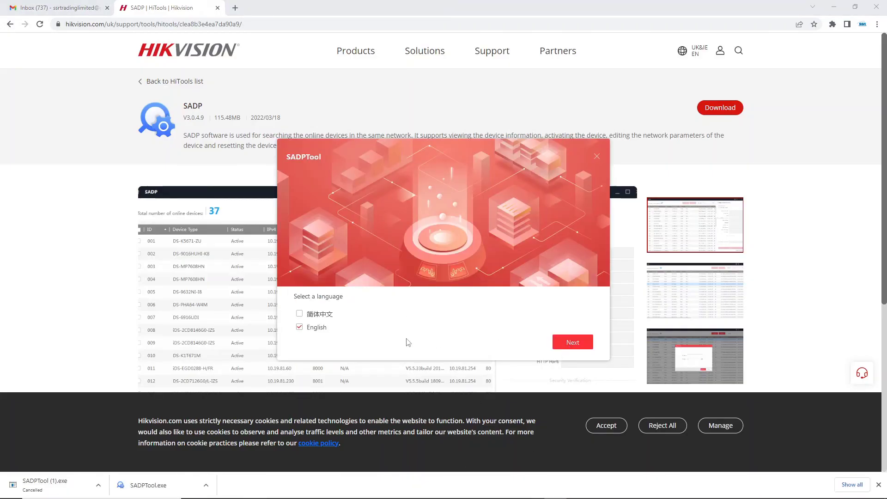
{"action": "left_click", "coordinate": [564, 346]}
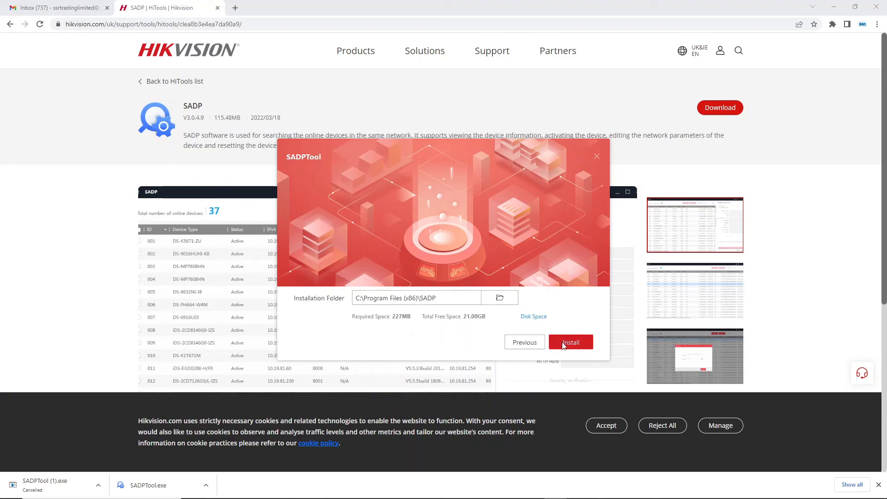
{"action": "left_click", "coordinate": [561, 343]}
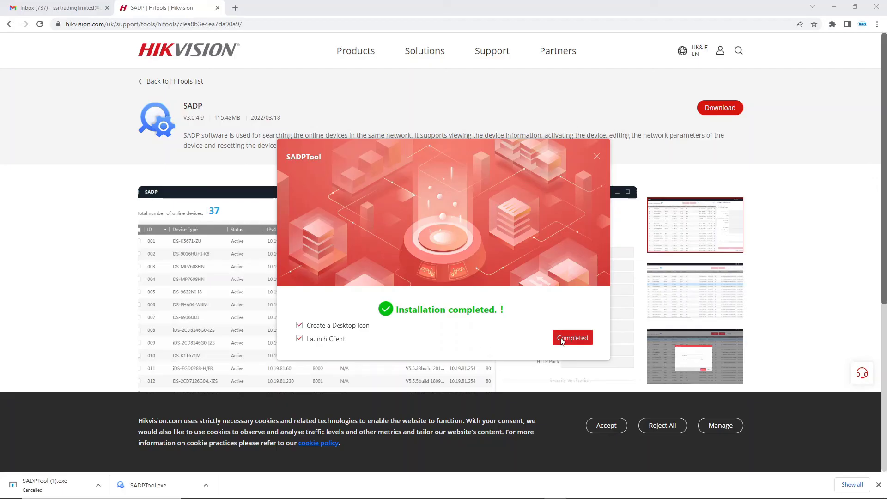
{"action": "left_click", "coordinate": [562, 338]}
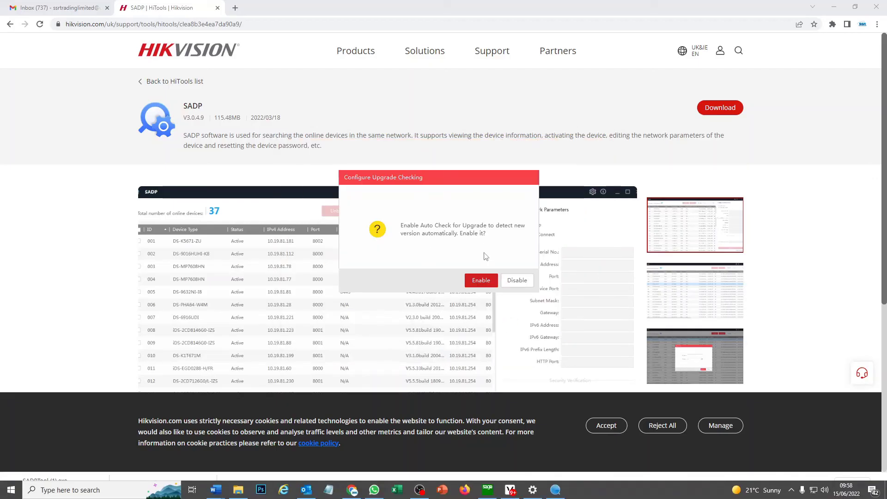
Step: Enable automatic upgrade checking and tick device 001 (10.4.4.14) to load its network parameters
{"action": "left_click", "coordinate": [481, 279]}
{"action": "left_click", "coordinate": [297, 241]}
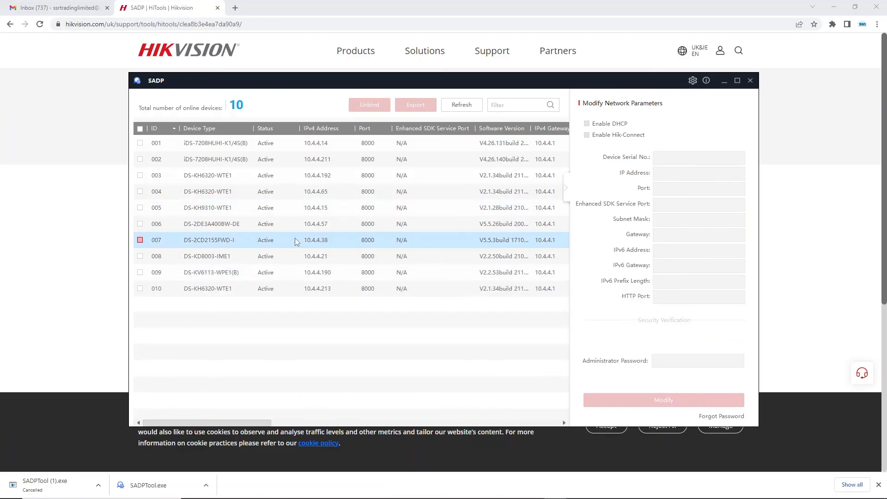
{"action": "left_click", "coordinate": [368, 160]}
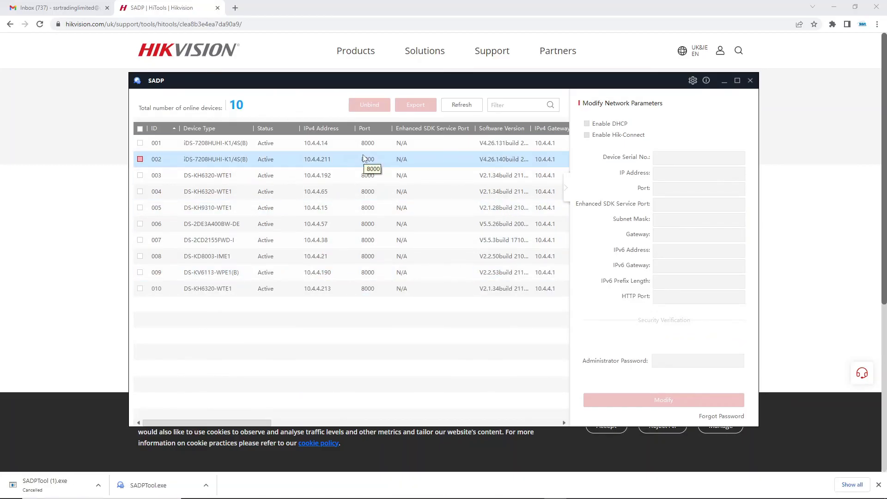
{"action": "left_click", "coordinate": [388, 191]}
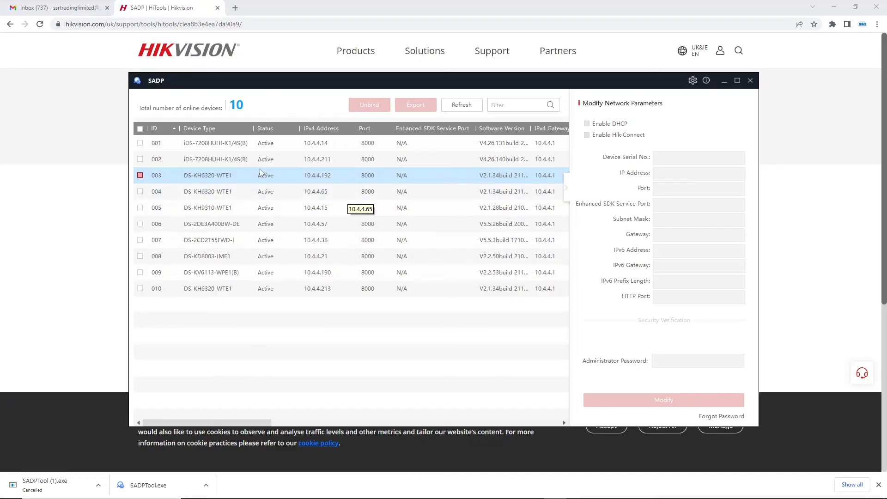
{"action": "left_click", "coordinate": [308, 141]}
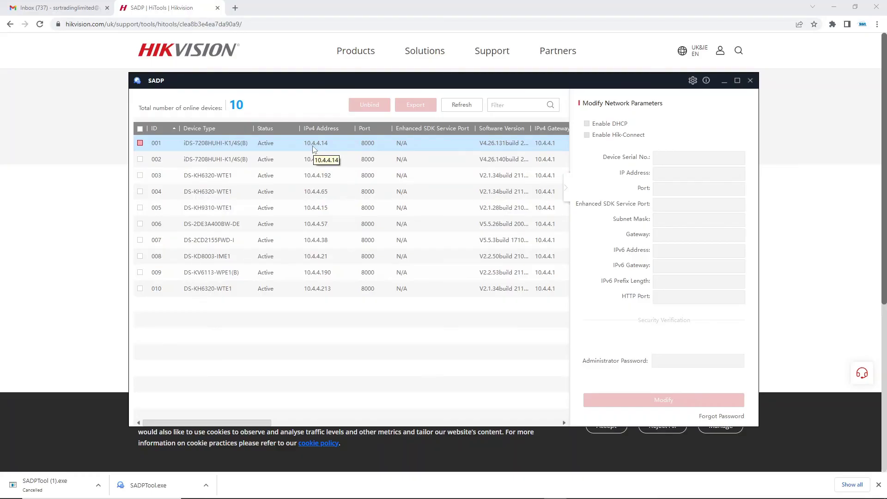
{"action": "left_click", "coordinate": [316, 160]}
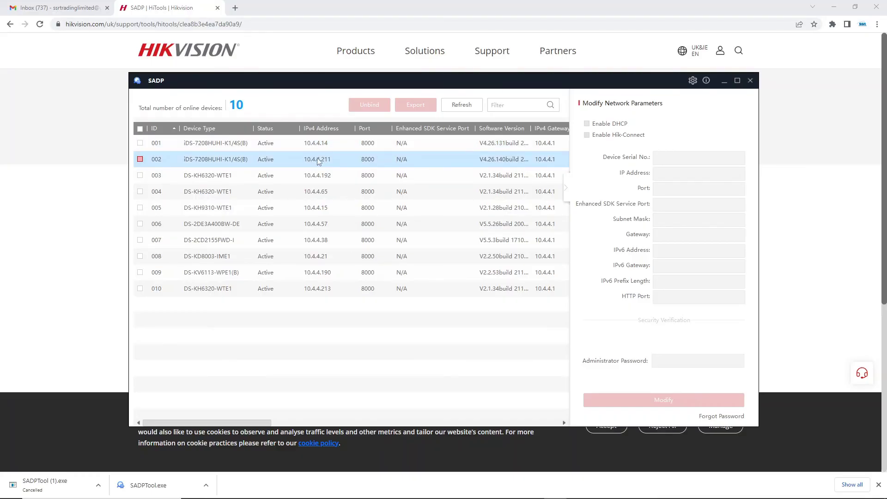
{"action": "left_click", "coordinate": [140, 144]}
{"action": "left_click", "coordinate": [140, 143]}
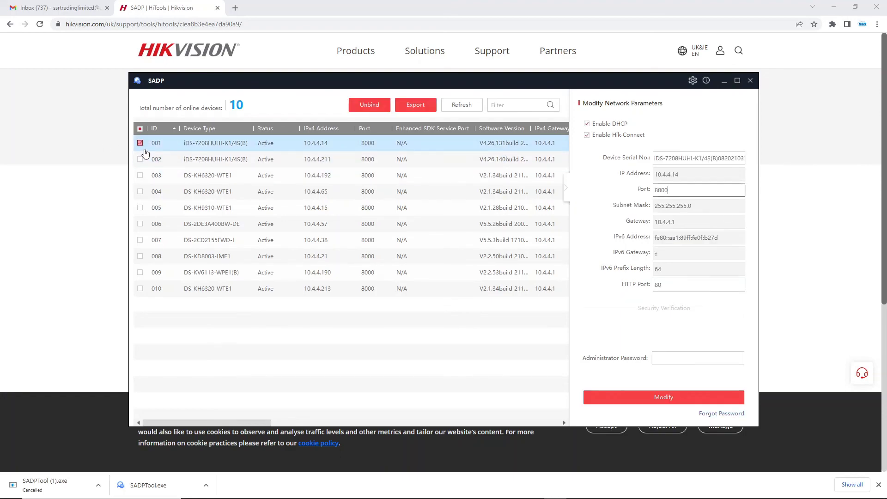
Step: Switch the selection to device 002 and unbind it using the admin password and verification code
{"action": "left_click", "coordinate": [140, 143]}
{"action": "left_click", "coordinate": [140, 159]}
{"action": "left_click", "coordinate": [362, 108]}
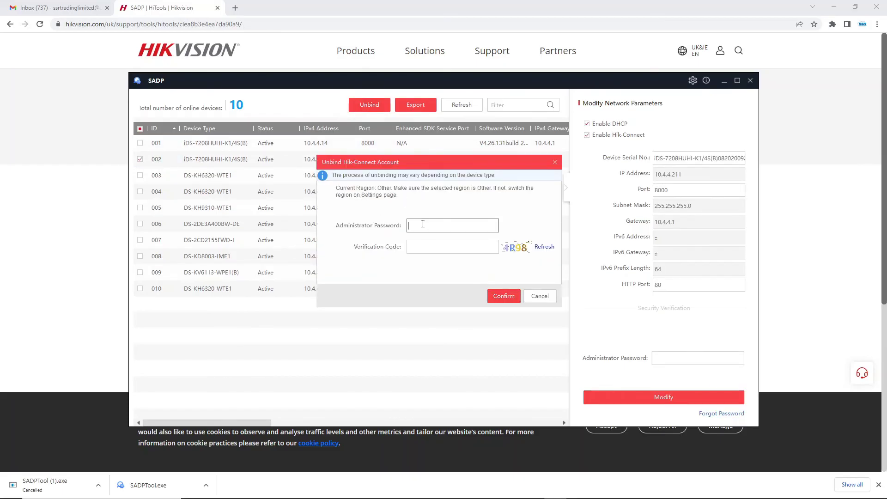
{"action": "left_click", "coordinate": [441, 246]}
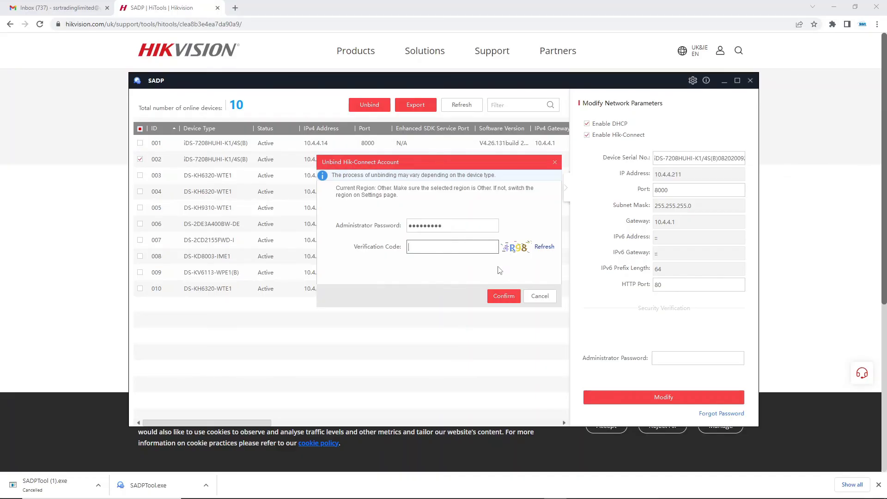
{"action": "left_click", "coordinate": [497, 292]}
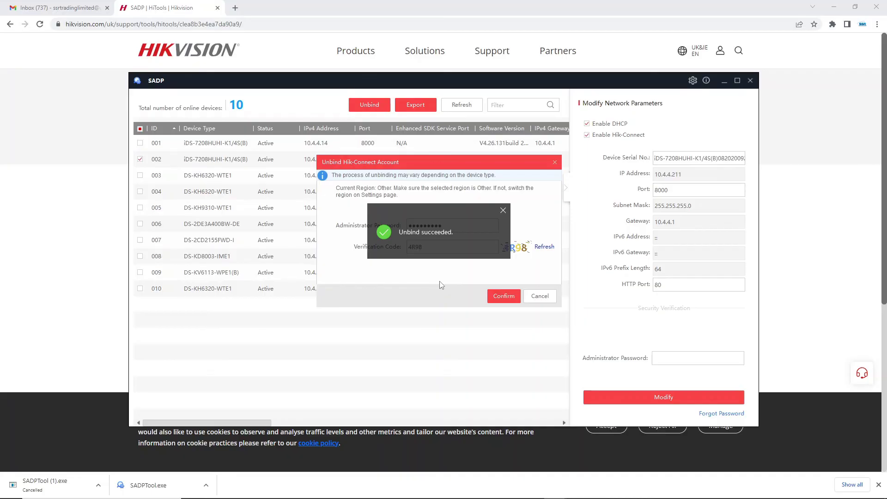
Step: Dismiss the Unbind succeeded message to return to the online device list
{"action": "left_click", "coordinate": [502, 215]}
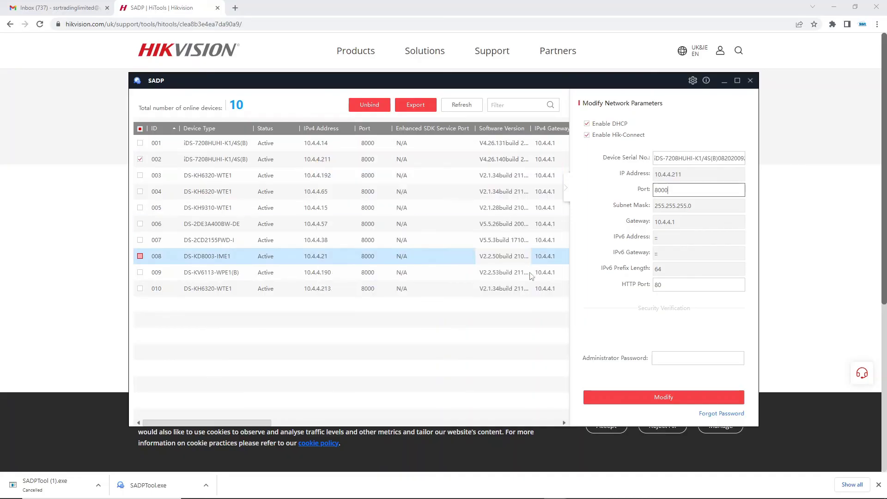